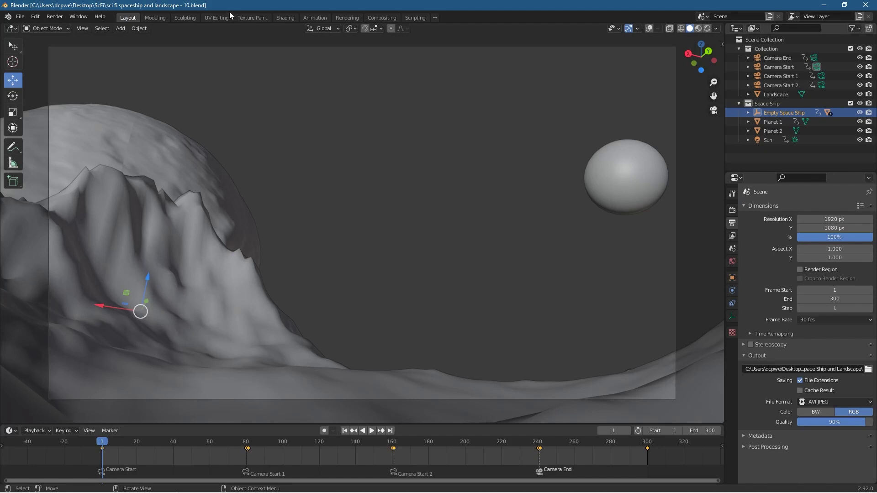
Step: In the Shading workspace, unlink Volume Scatter from the World Output's Volume socket, then go back to Layout
click(287, 18)
drag(561, 386, 557, 408)
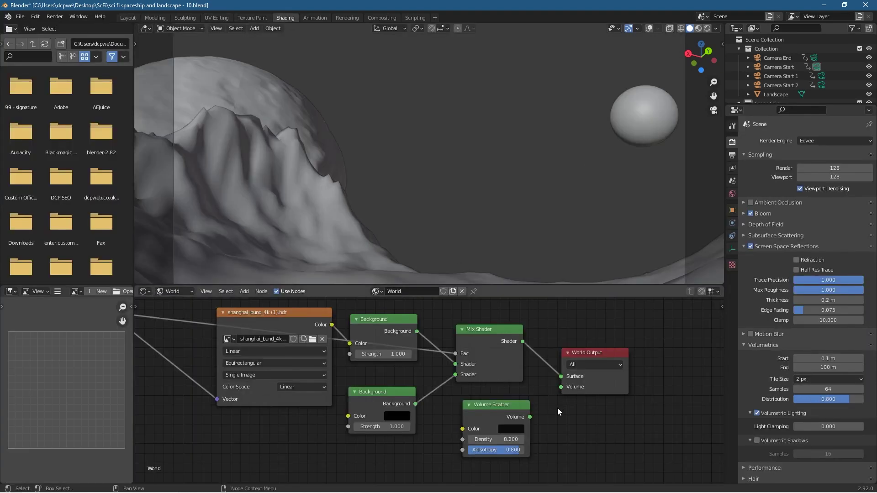
click(128, 18)
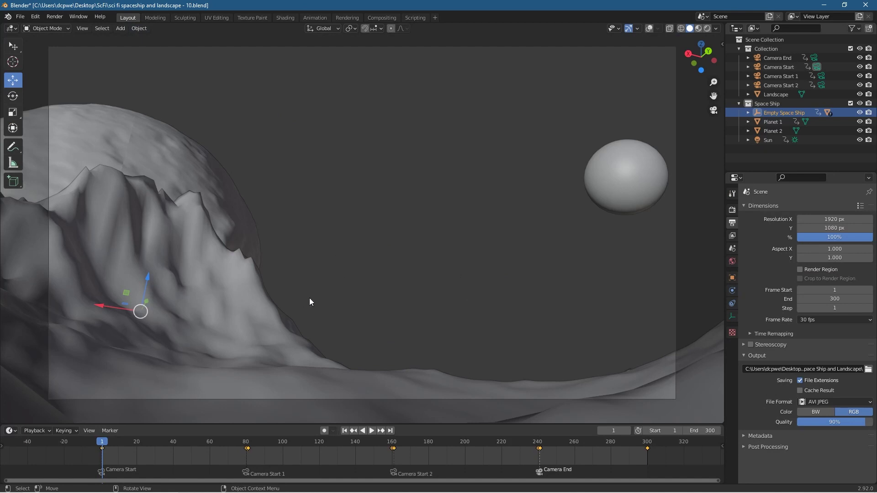
Step: Leave camera view for a top view, orbit over the mountains and select the spaceship
scroll(365, 256, down, 3)
scroll(320, 261, up, 2)
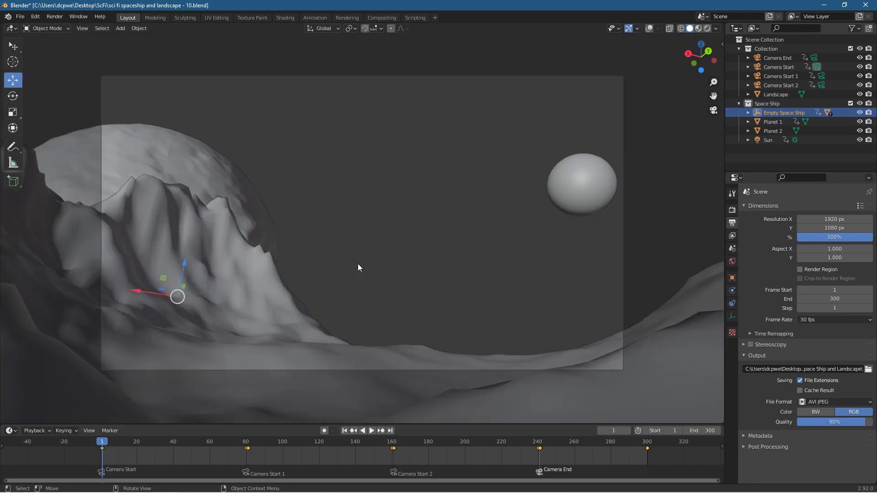
key(KP_7)
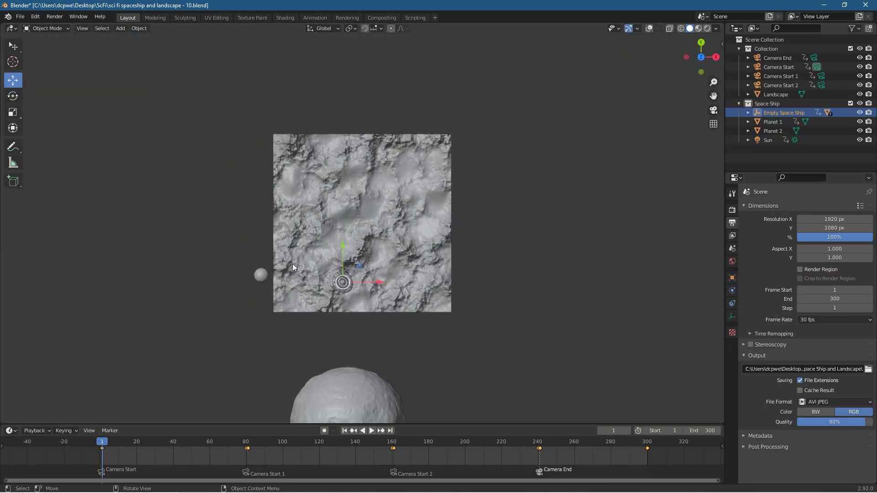
scroll(292, 228, up, 6)
middle_drag(290, 226, 434, 142)
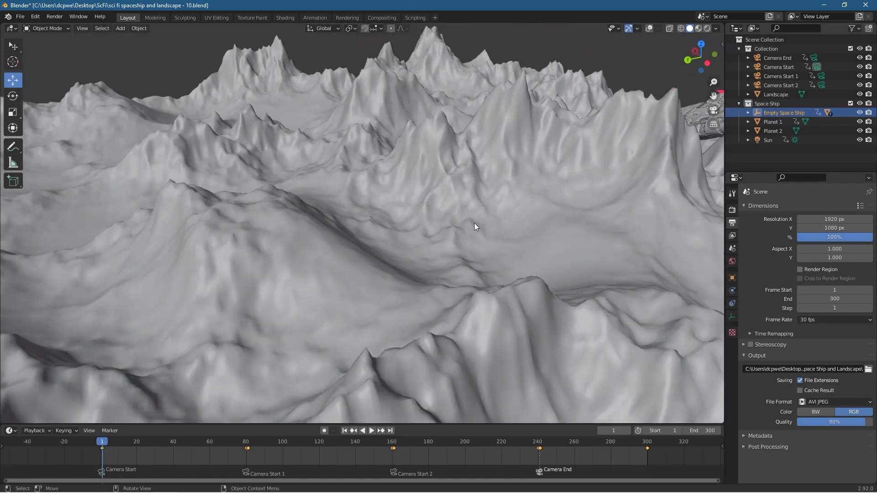
middle_drag(474, 223, 573, 212)
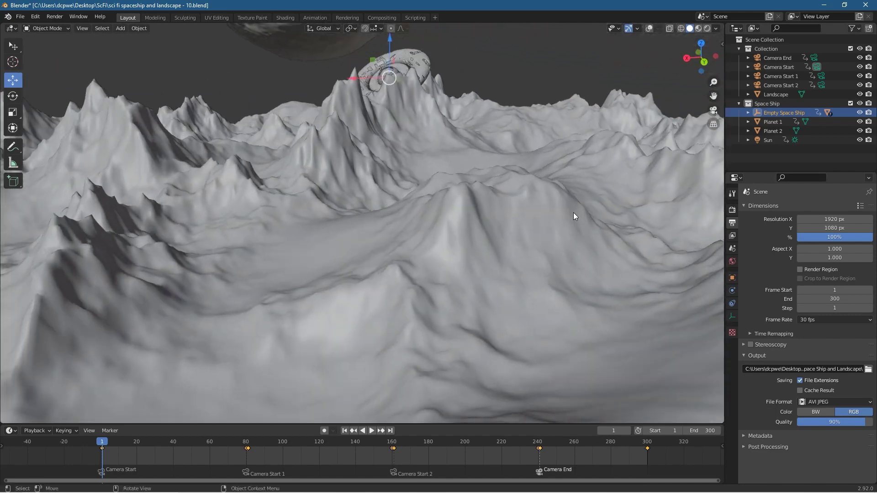
click(414, 58)
Step: Orbit out to a wide view, selecting Planet 1, then Planet 2, then the spaceship again
middle_drag(435, 71, 420, 158)
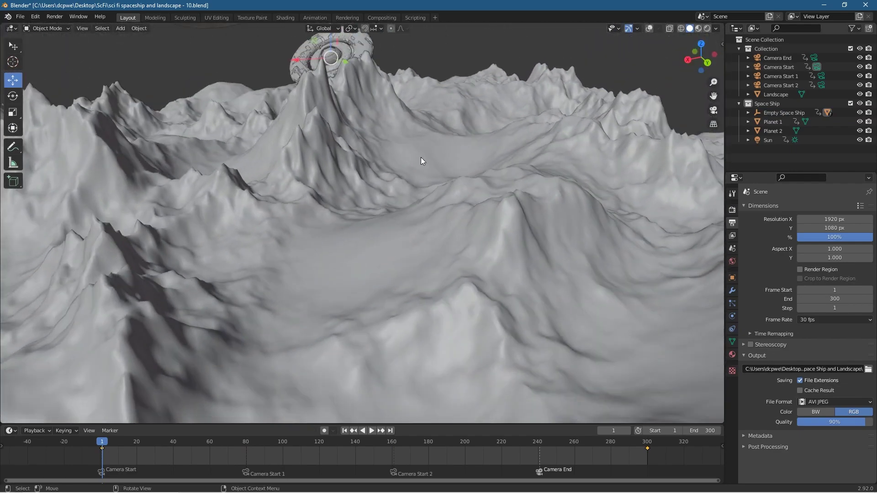
middle_drag(355, 162, 392, 161)
scroll(379, 156, down, 6)
click(288, 62)
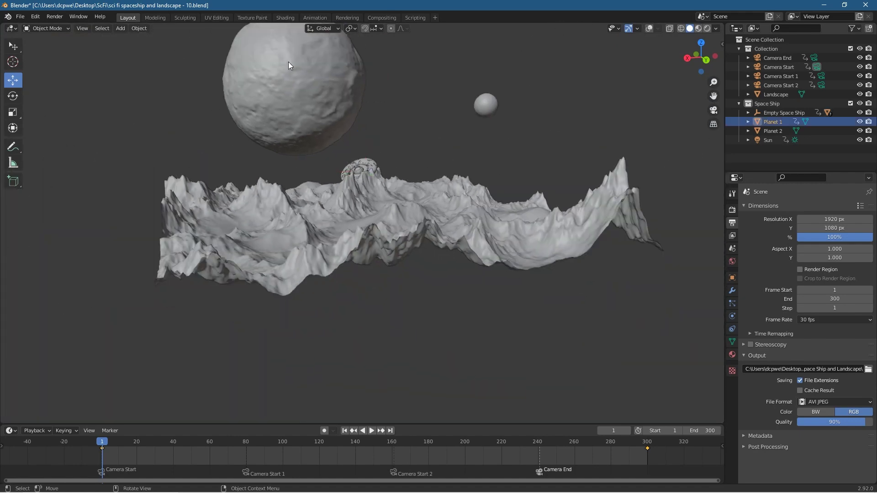
middle_drag(237, 137, 365, 158)
click(343, 120)
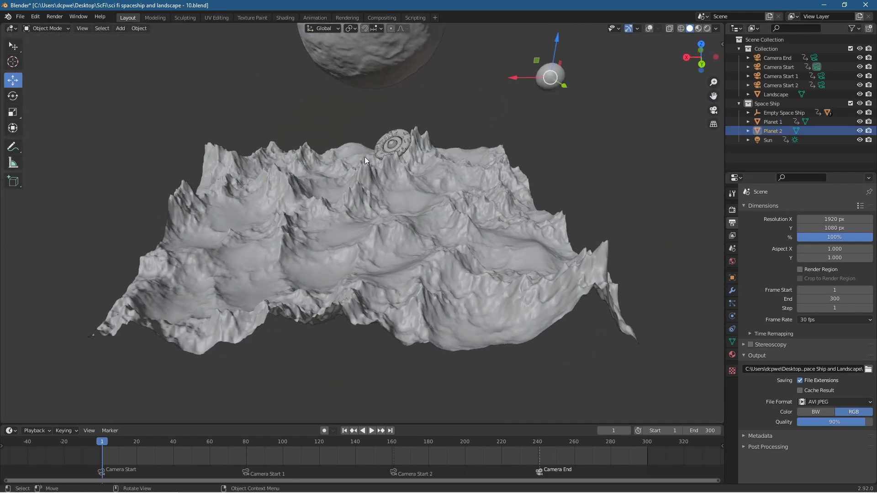
click(402, 140)
middle_drag(312, 199, 320, 197)
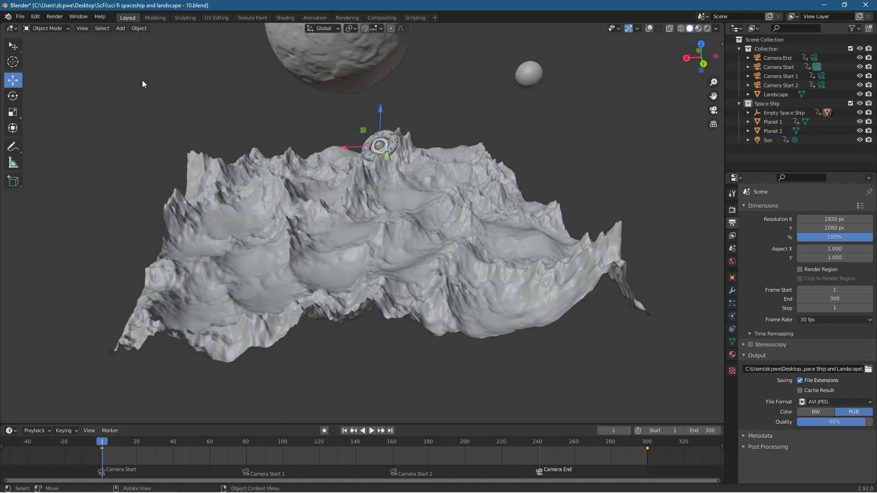
Step: Tick Orbit Around Selection under Edit > Preferences > Navigation and close the Preferences window
click(36, 17)
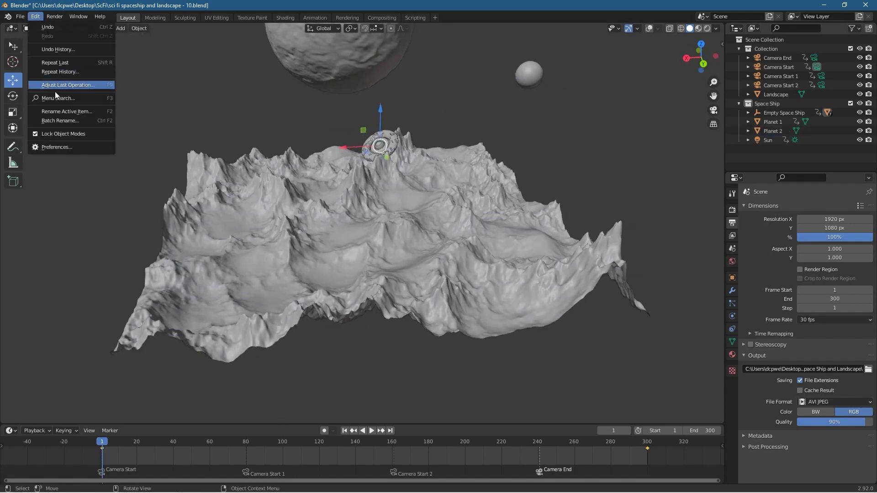
click(62, 146)
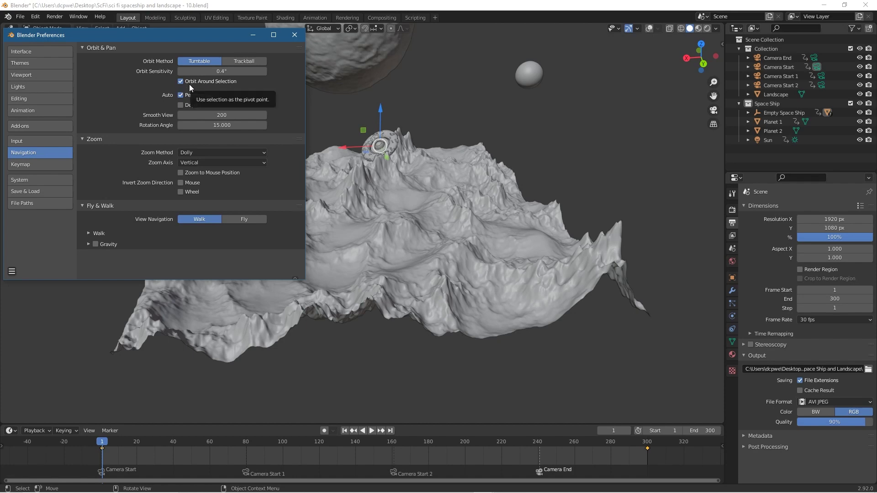
click(294, 35)
Step: Select Planet 2 and orbit and zoom the view around it
click(529, 73)
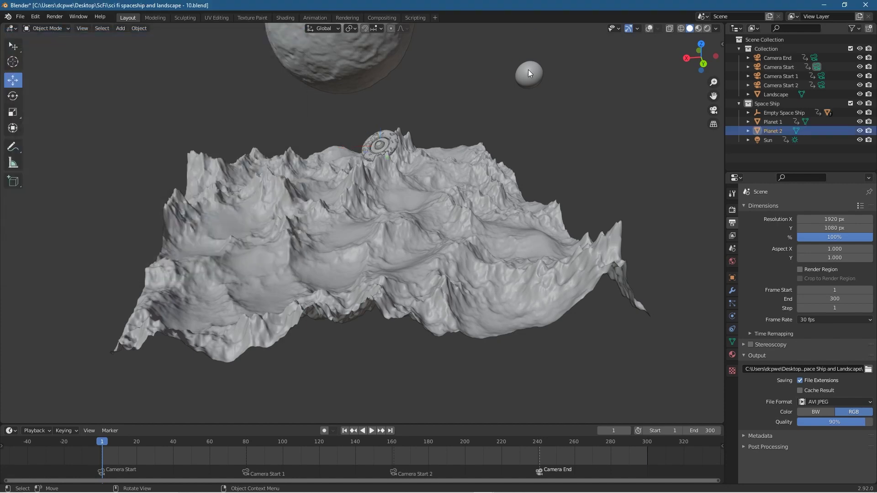
mouse_move(555, 103)
middle_down()
mouse_move(336, 110)
mouse_move(508, 114)
mouse_move(554, 103)
middle_up()
scroll(557, 92, up, 4)
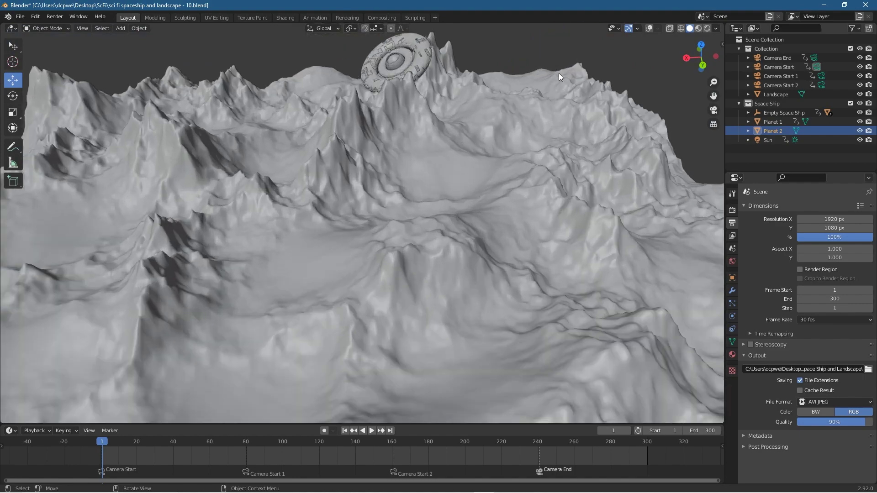
scroll(444, 230, down, 8)
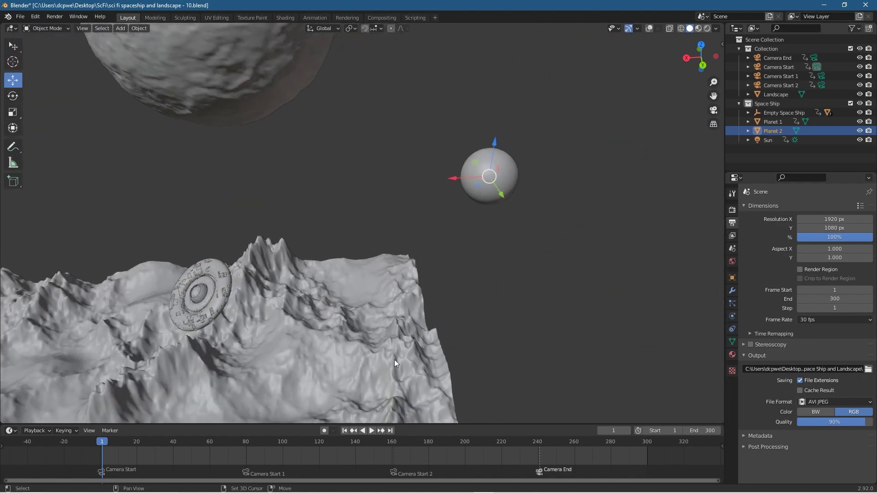
scroll(535, 211, up, 2)
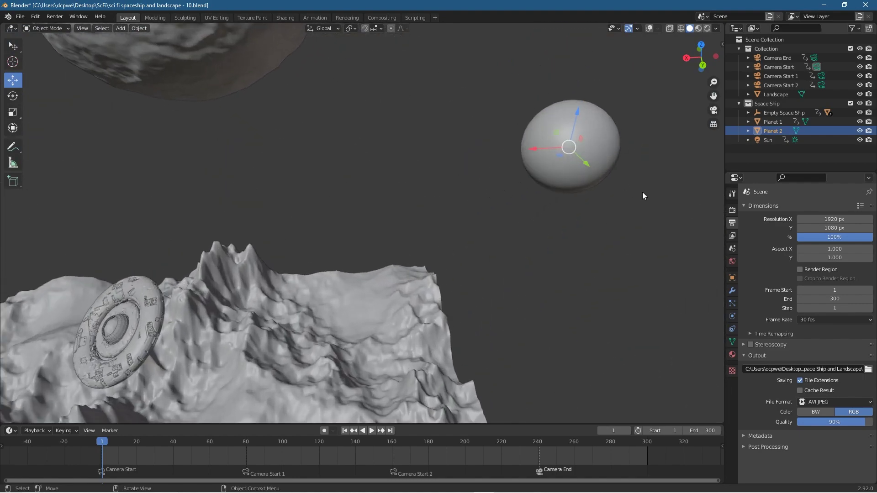
middle_drag(642, 195, 620, 170)
Step: Select Planet 1 and orbit the view around it
click(280, 70)
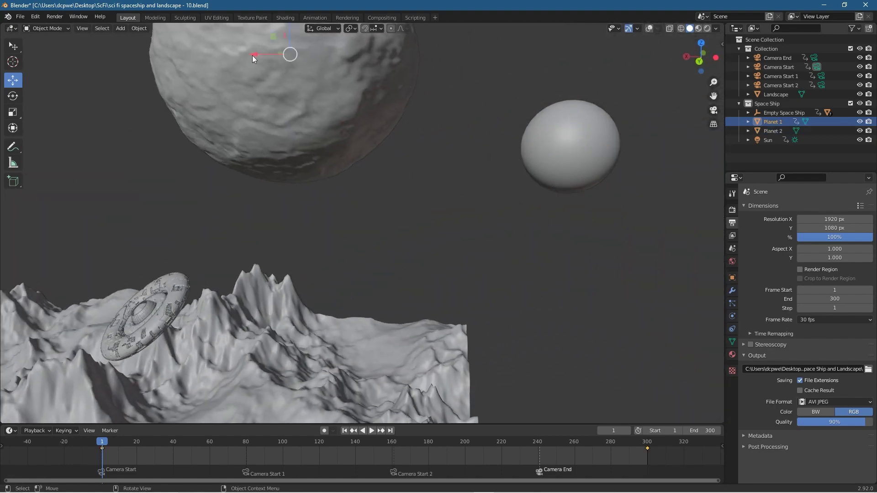
scroll(240, 104, down, 1)
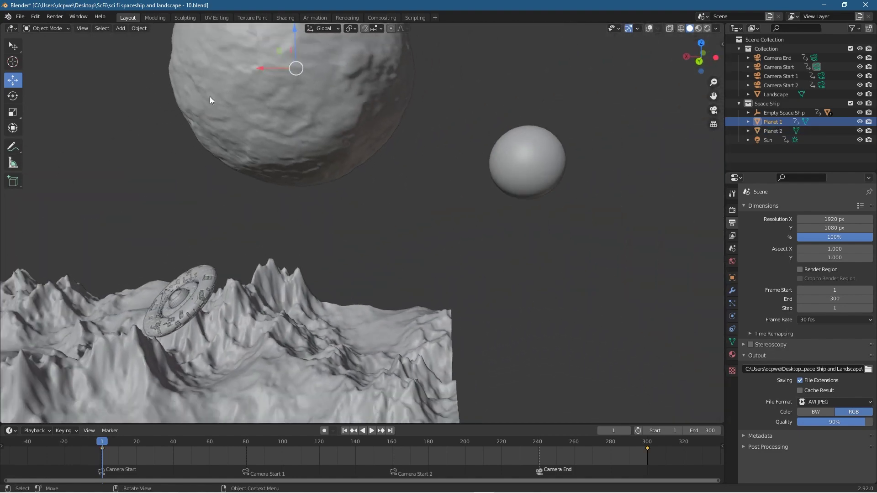
middle_drag(210, 97, 305, 99)
scroll(464, 296, up, 5)
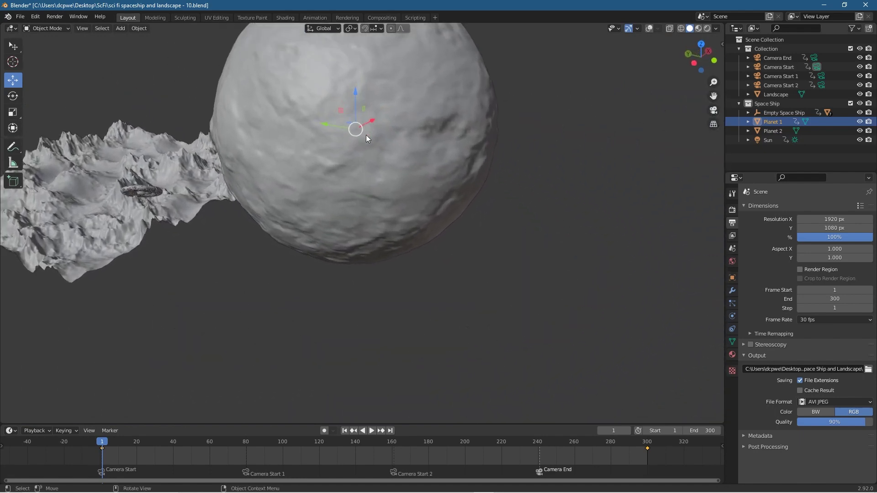
middle_drag(366, 135, 131, 182)
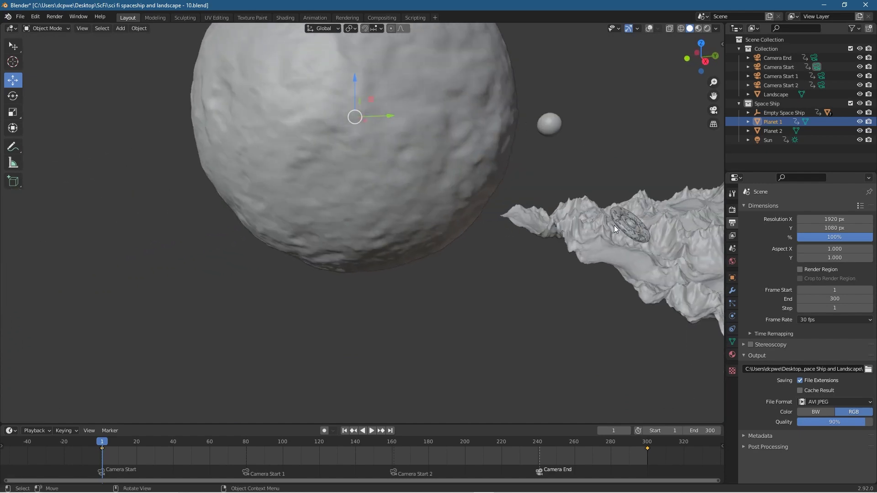
Step: Select the ring spaceship, check the camera view, orbit around it, and switch to Material Preview
click(631, 220)
middle_drag(656, 261, 404, 262)
key(KP_0)
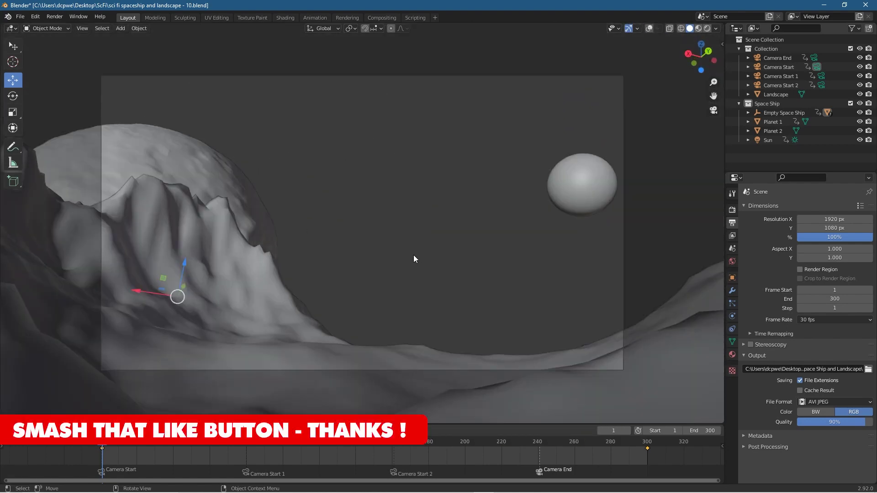
key(KP_0)
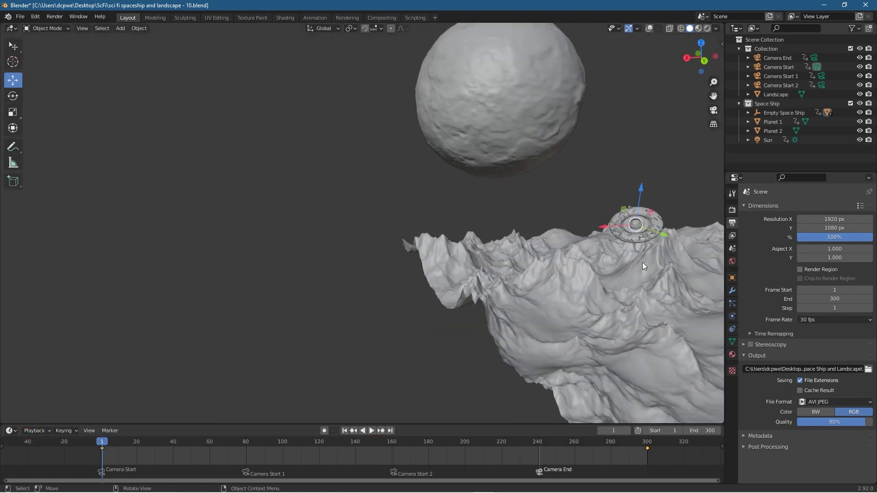
middle_drag(608, 263, 456, 235)
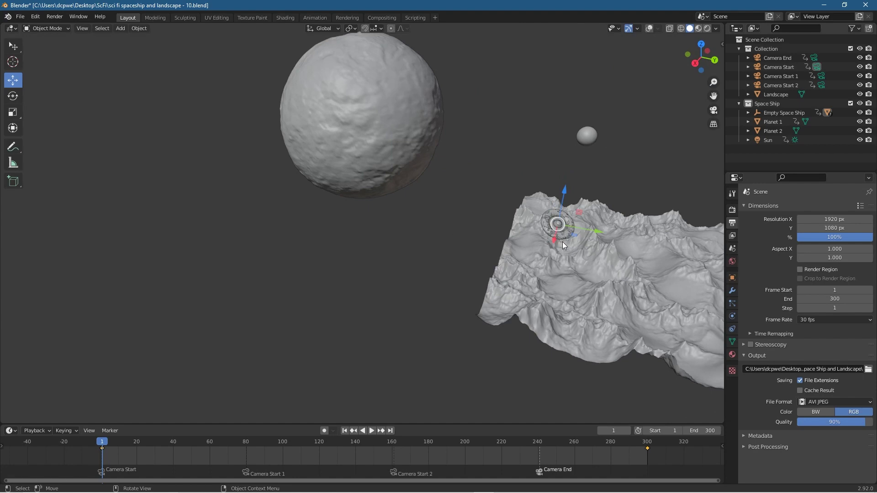
middle_drag(563, 242, 405, 208)
scroll(417, 250, up, 2)
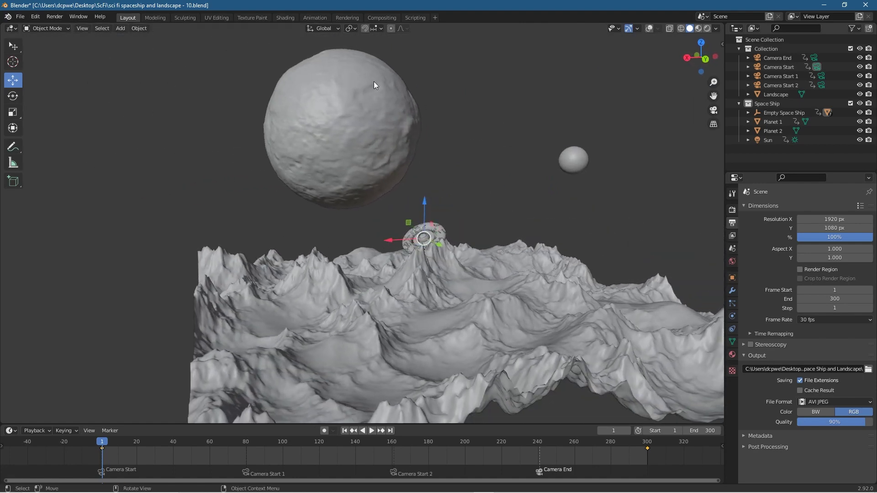
click(697, 28)
Step: Reconnect Volume Scatter to the World Output Volume, then view the camera in Rendered shading
middle_drag(318, 285, 379, 279)
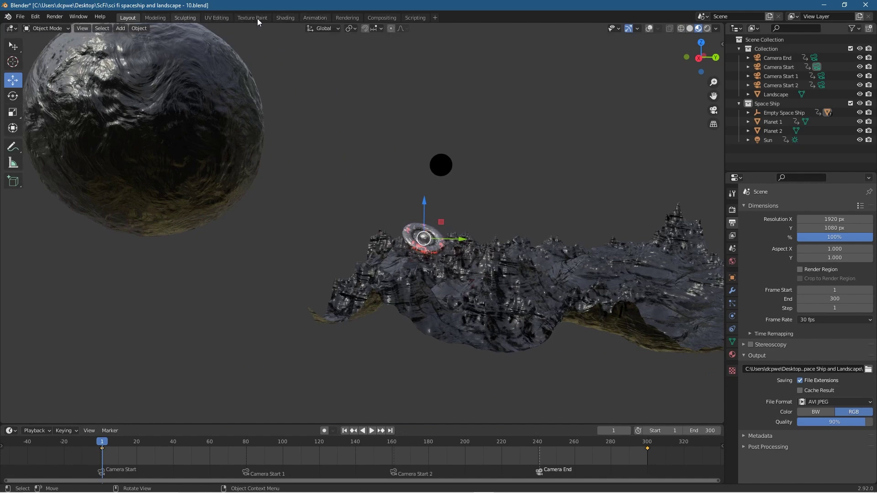
click(285, 19)
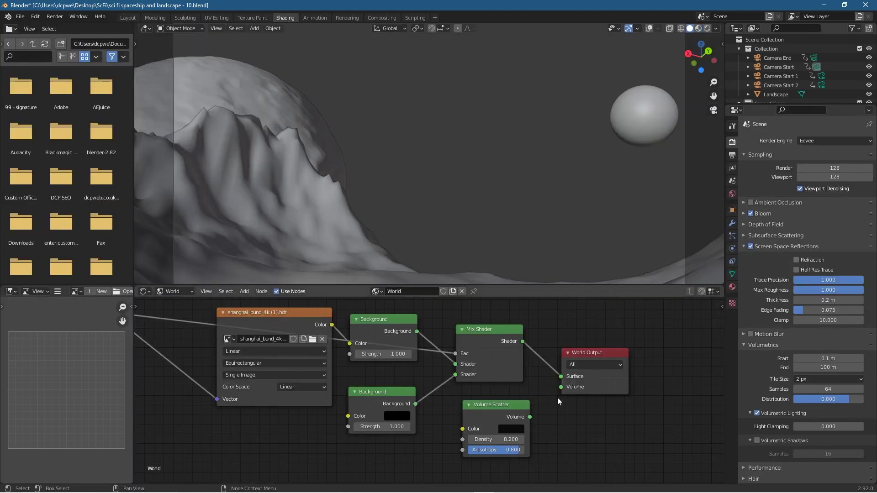
drag(530, 417, 560, 387)
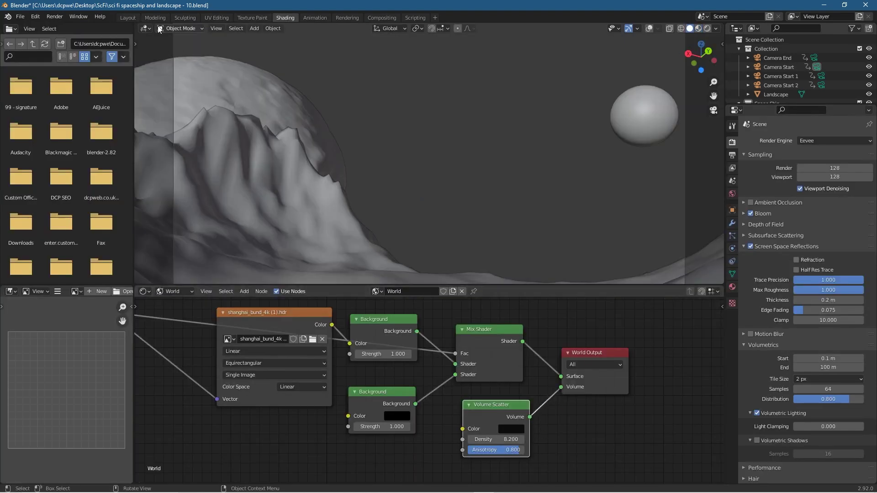
click(130, 19)
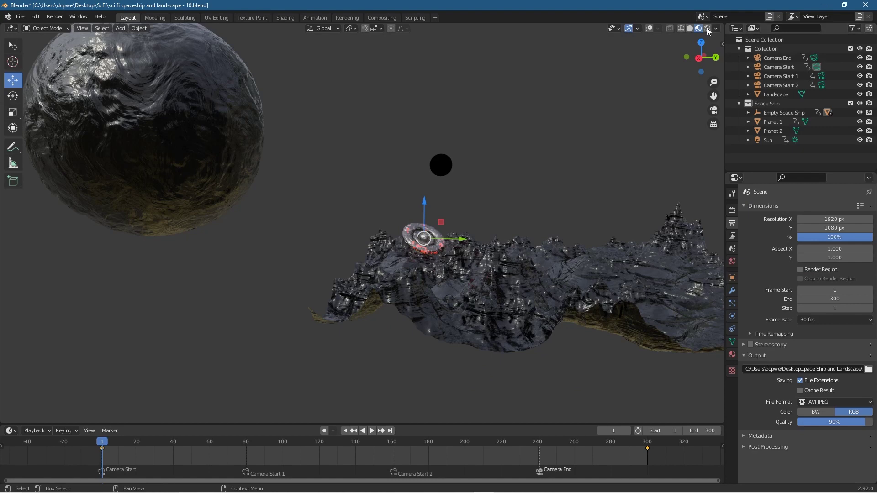
key(z)
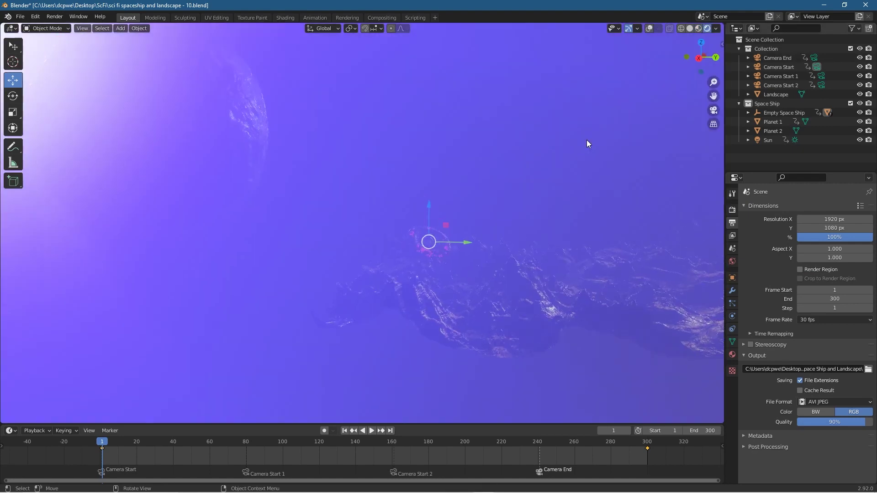
key(KP_0)
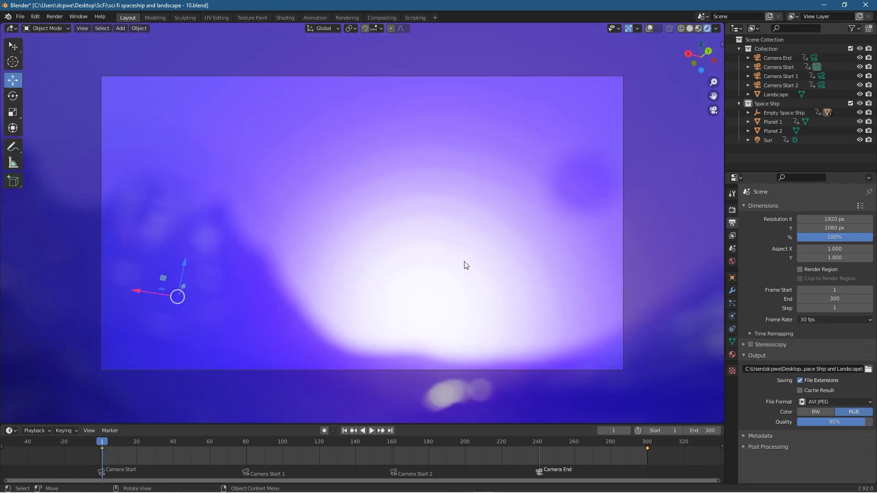
Step: Jump to frame 162, switch to Solid shading, and orbit around the ship and selected Planet 1
click(396, 445)
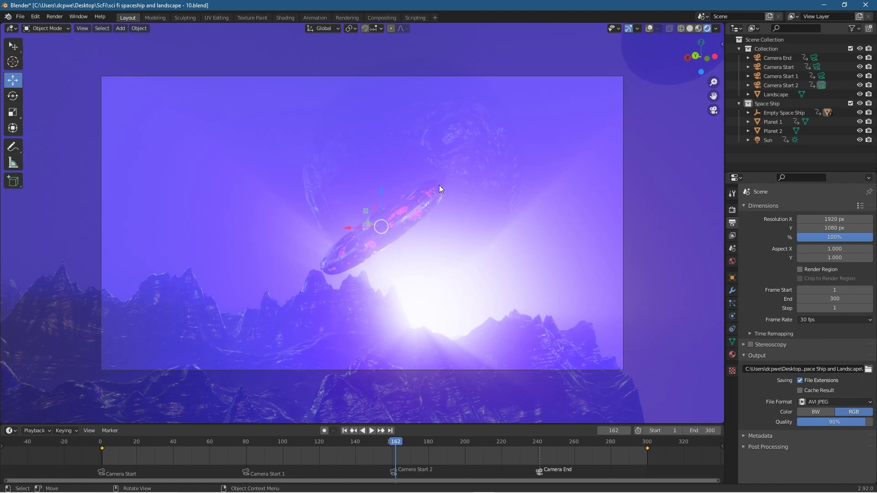
middle_drag(324, 264, 377, 281)
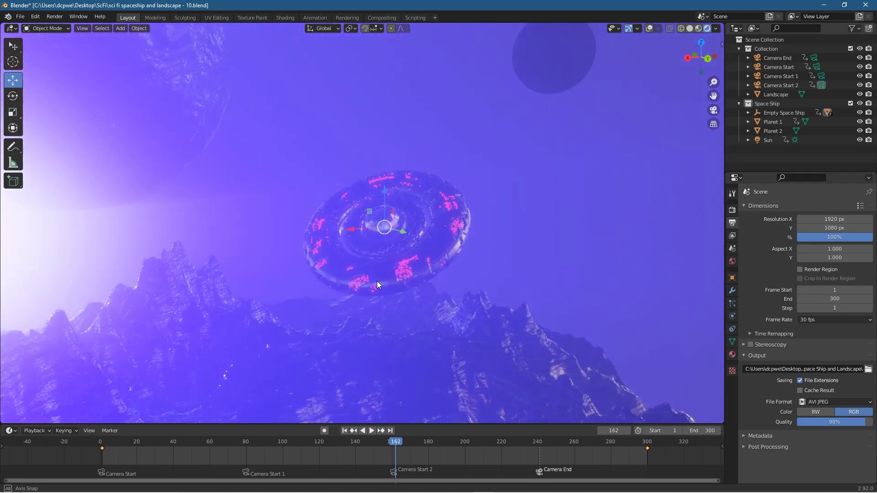
click(690, 28)
middle_drag(382, 208, 349, 206)
click(452, 91)
middle_drag(452, 92, 406, 307)
Step: Select the saucer spaceship, orbit around it, and zoom in until it fills the view
click(529, 373)
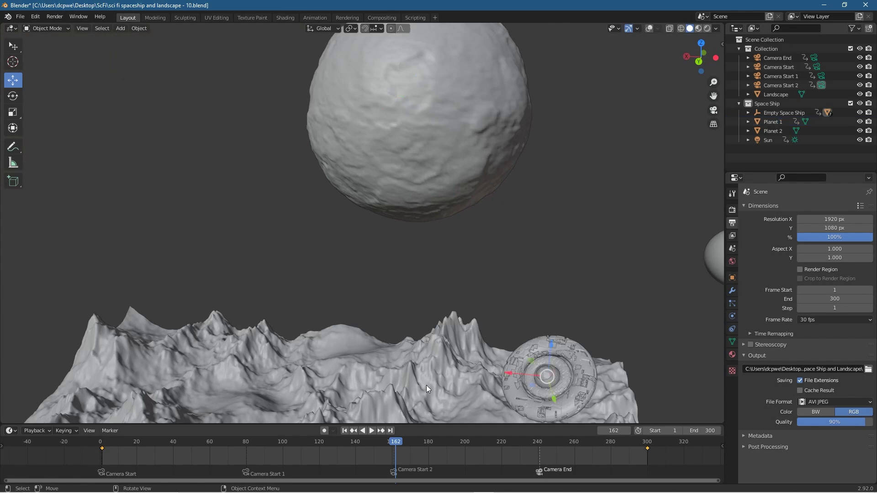
middle_drag(427, 385, 292, 174)
scroll(417, 192, up, 3)
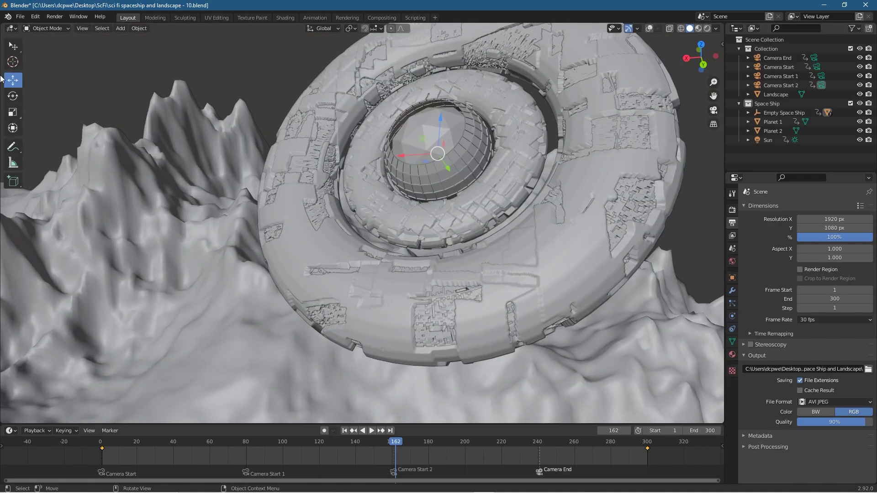
Step: Check that Orbit Around Selection is on in Navigation preferences, close them, and orbit below the saucer
click(35, 16)
click(57, 147)
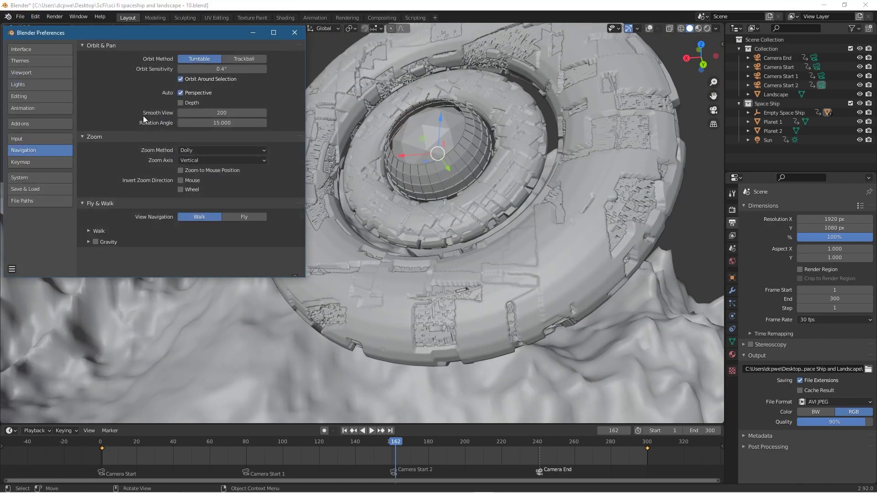
click(294, 34)
middle_drag(388, 183, 523, 196)
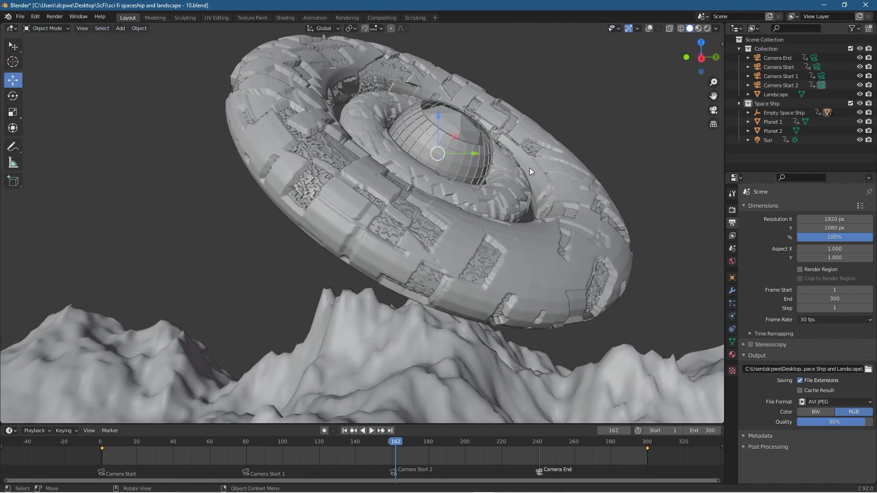